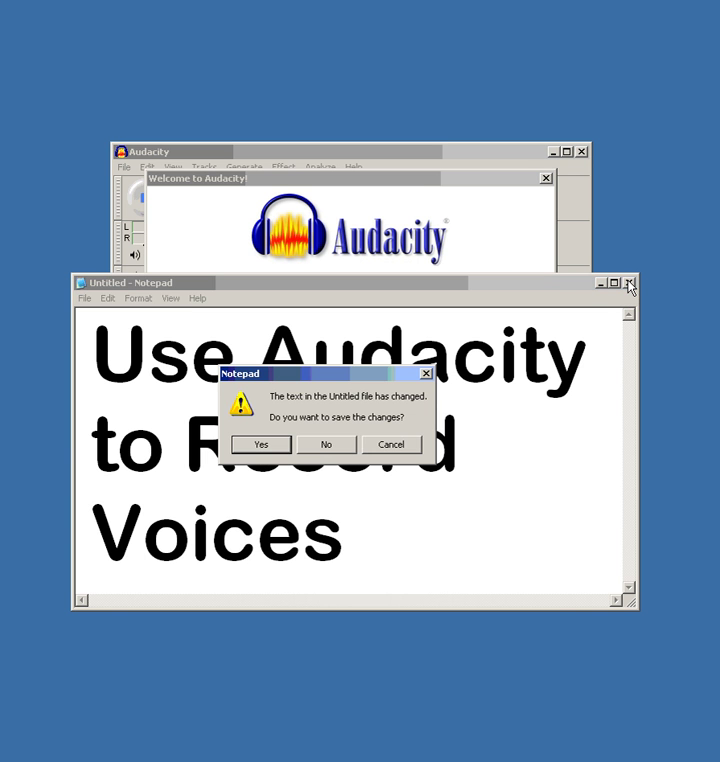
# Step: Close the Notepad title note without saving its changes
pyautogui.click(322, 462)
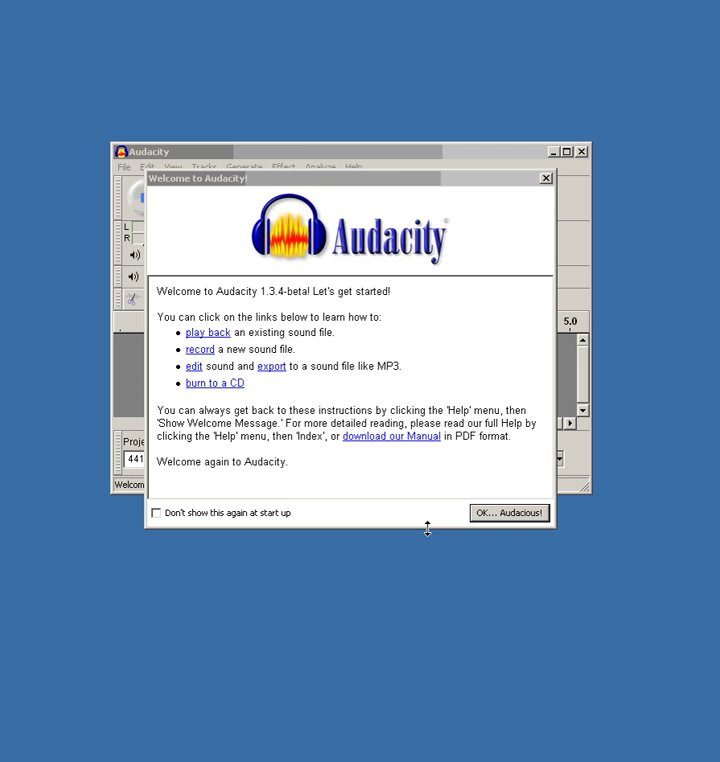
# Step: Tick 'Don't show this again at start up' and dismiss the Audacity welcome message
pyautogui.click(330, 188)
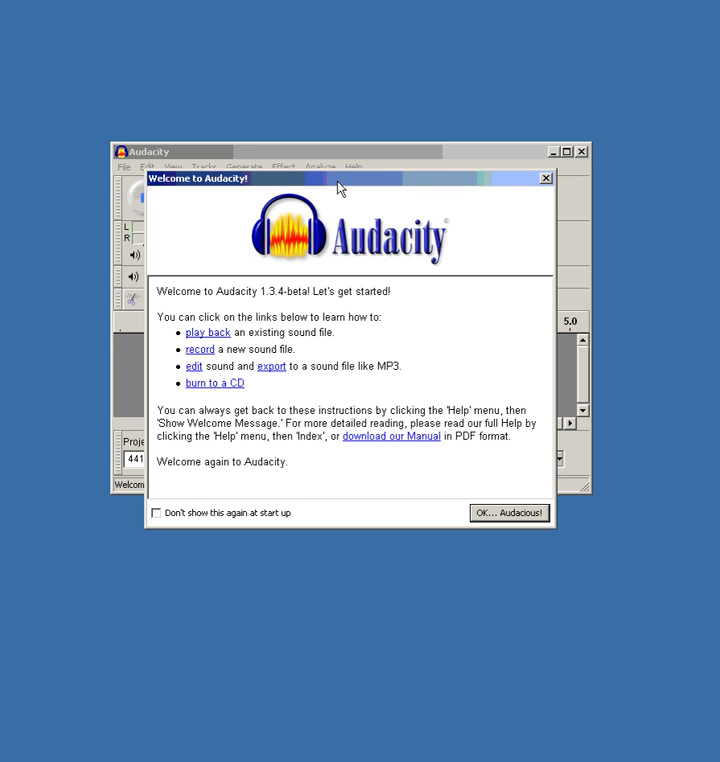
pyautogui.moveTo(337, 183)
pyautogui.mouseDown()
pyautogui.moveTo(336, 211)
pyautogui.moveTo(337, 198)
pyautogui.mouseUp()
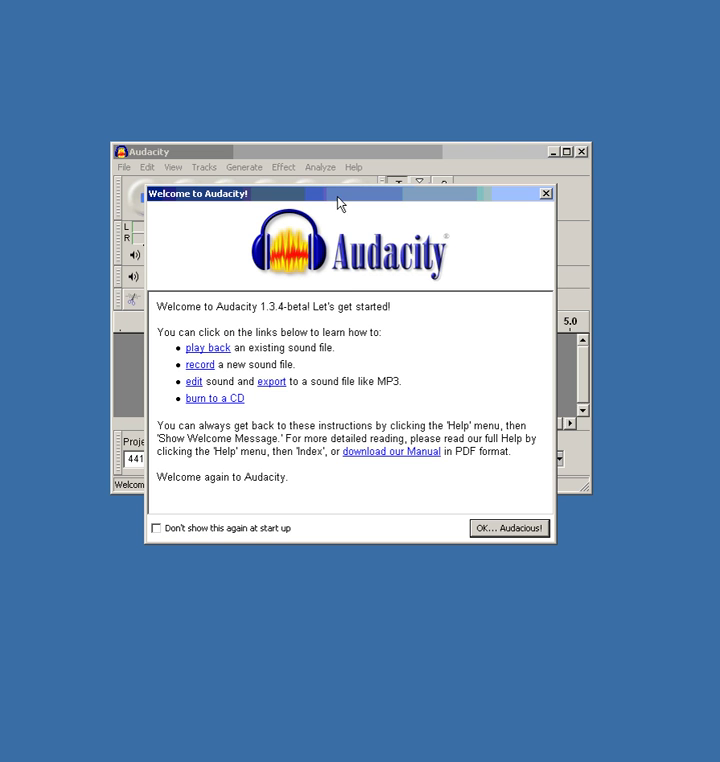
pyautogui.click(156, 528)
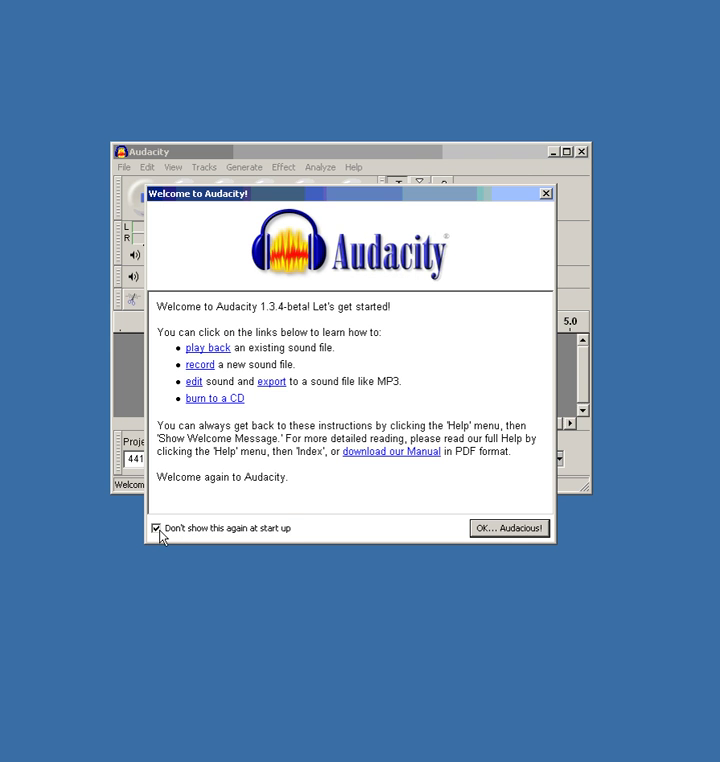
pyautogui.click(510, 528)
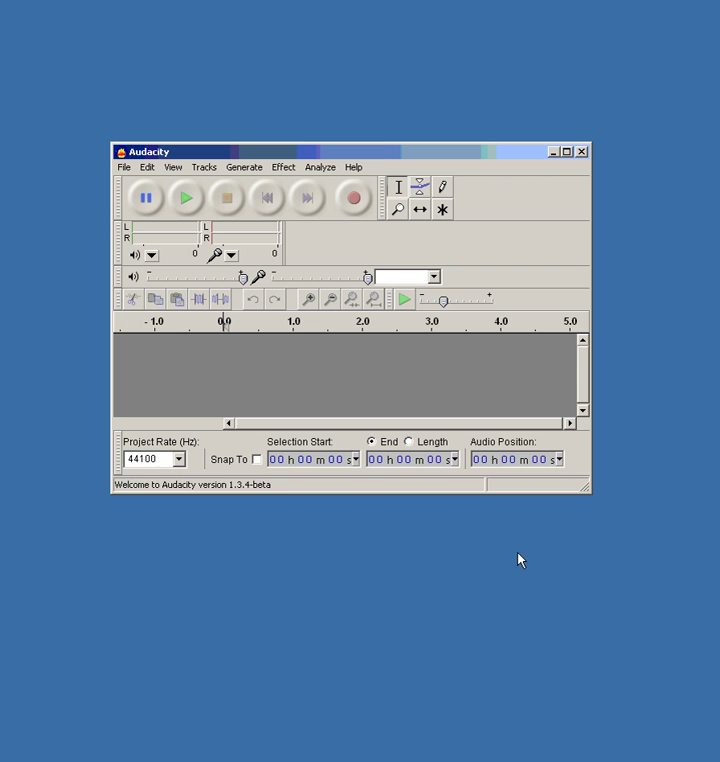
# Step: Drag the empty Audacity project window up near the top of the screen
pyautogui.moveTo(378, 155); pyautogui.dragTo(381, 57)
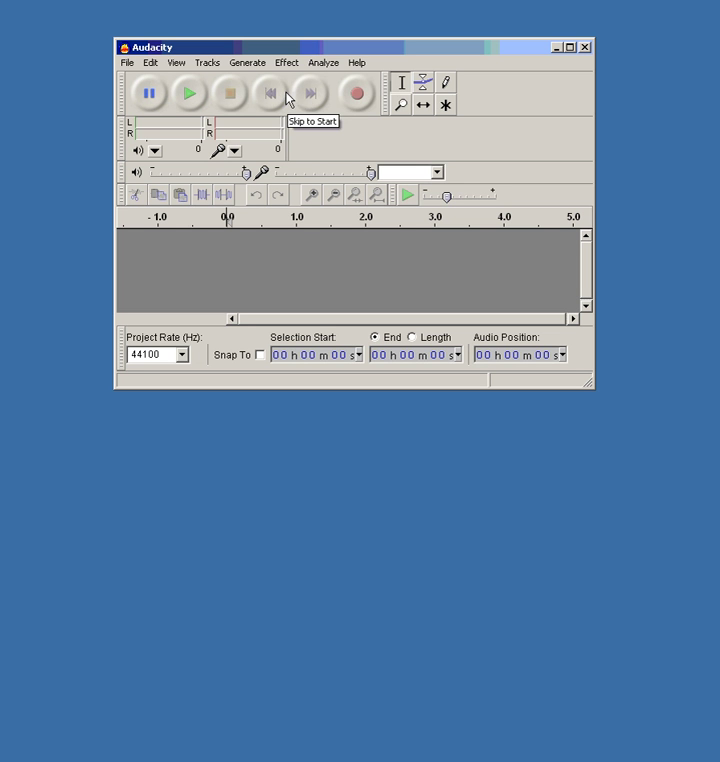
# Step: Record about three seconds of speech, play it back, and enlarge the window to fit the waveform
pyautogui.click(356, 96)
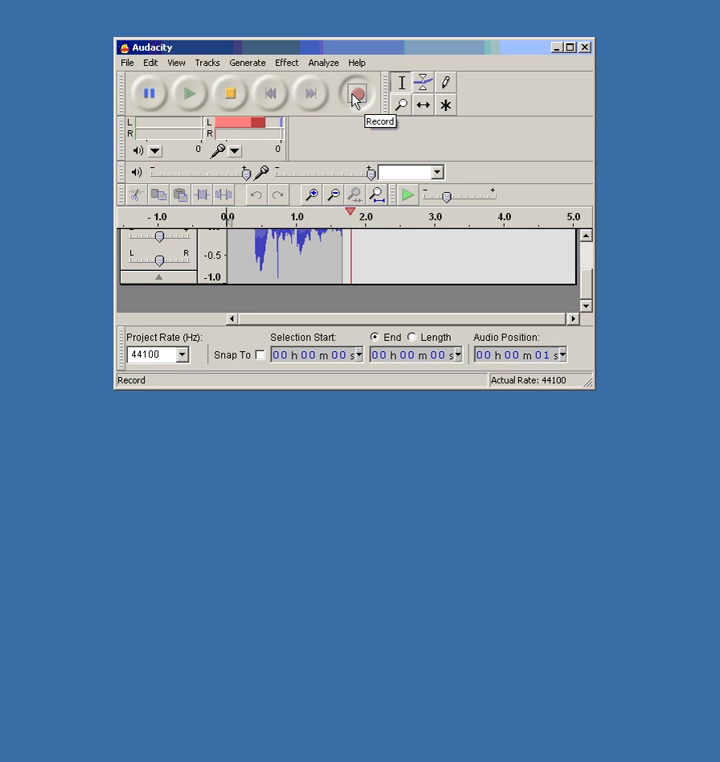
pyautogui.click(232, 95)
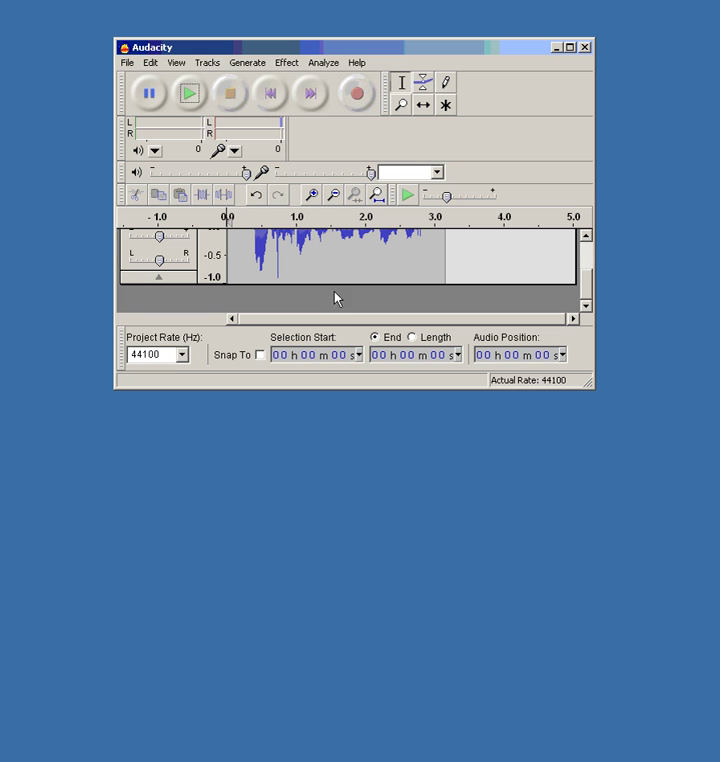
pyautogui.click(189, 96)
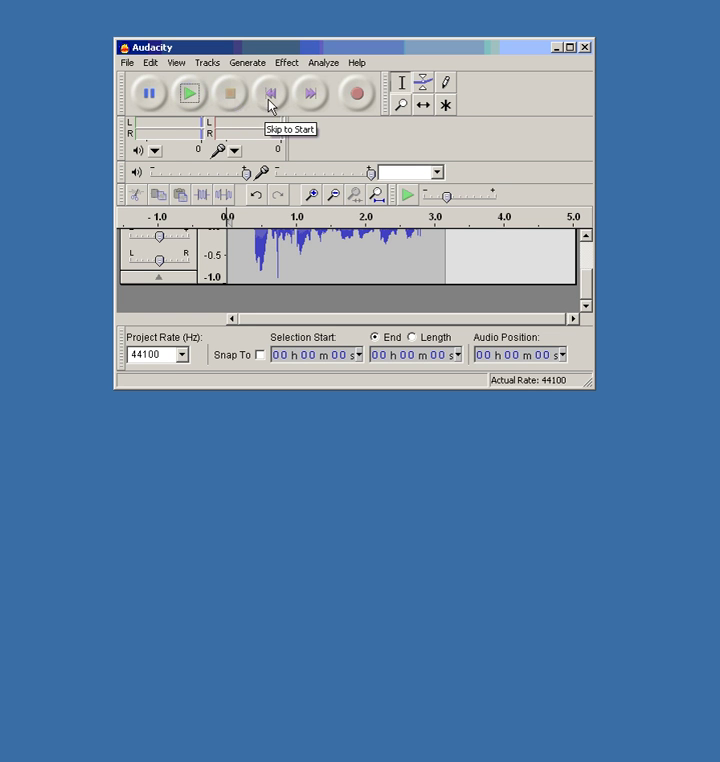
pyautogui.click(268, 101)
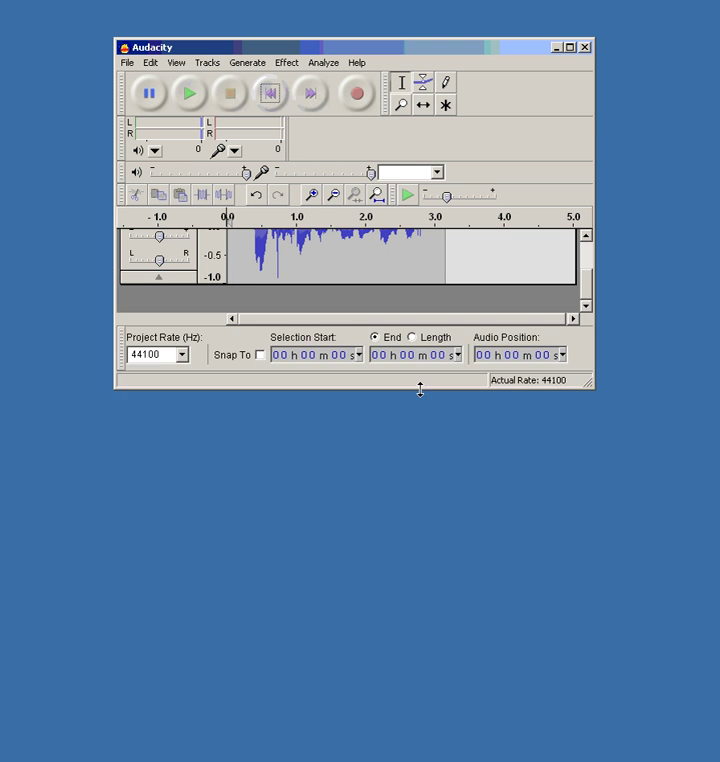
pyautogui.moveTo(419, 390); pyautogui.dragTo(437, 456)
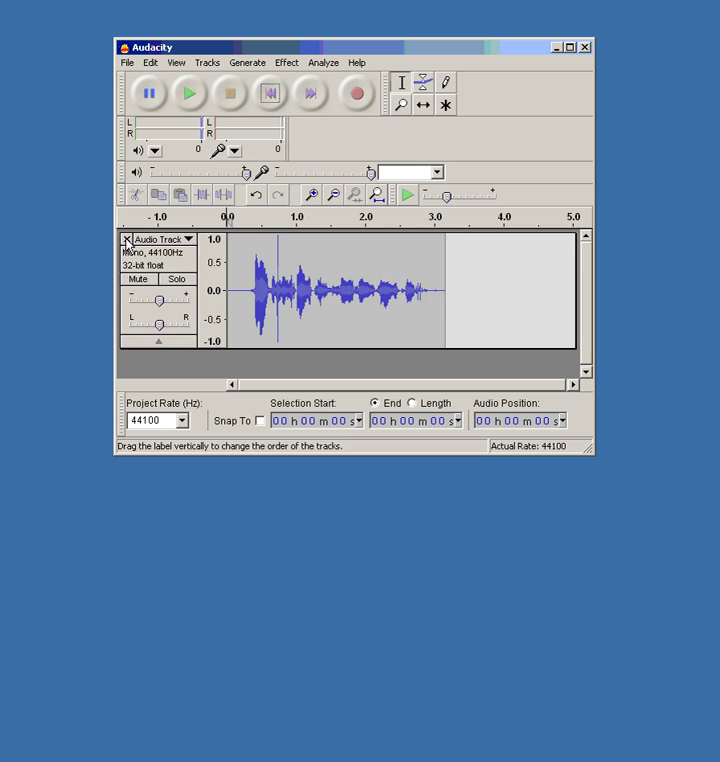
# Step: Delete the first track and record a new voice take of about 2.9 seconds
pyautogui.click(126, 239)
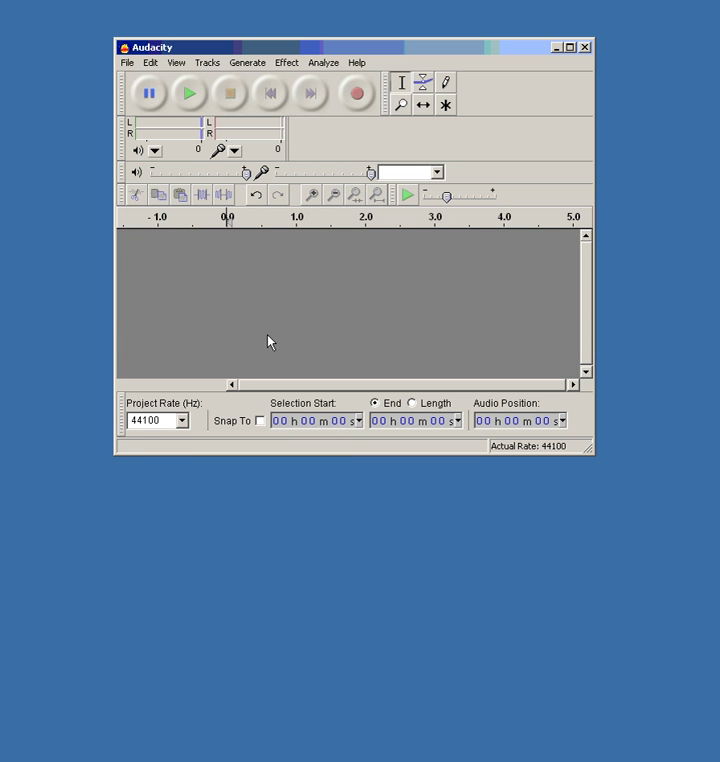
pyautogui.click(357, 98)
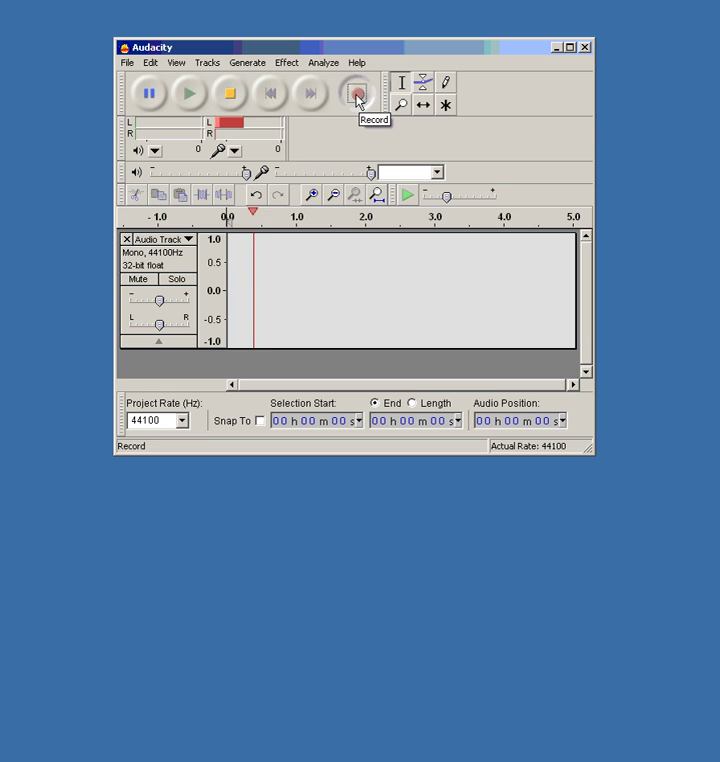
pyautogui.click(230, 96)
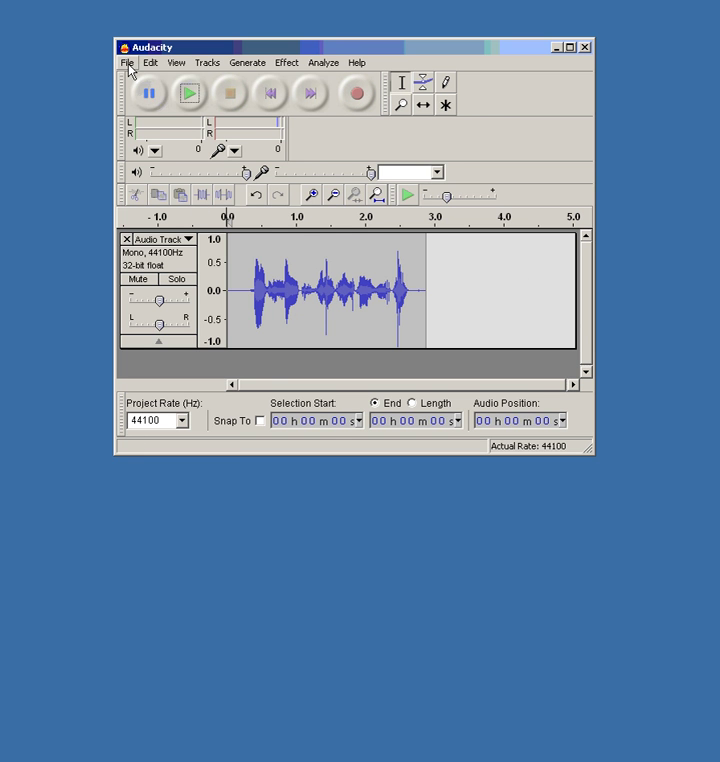
# Step: Start File > Export and browse to the Music folder on the H: home drive
pyautogui.click(127, 63)
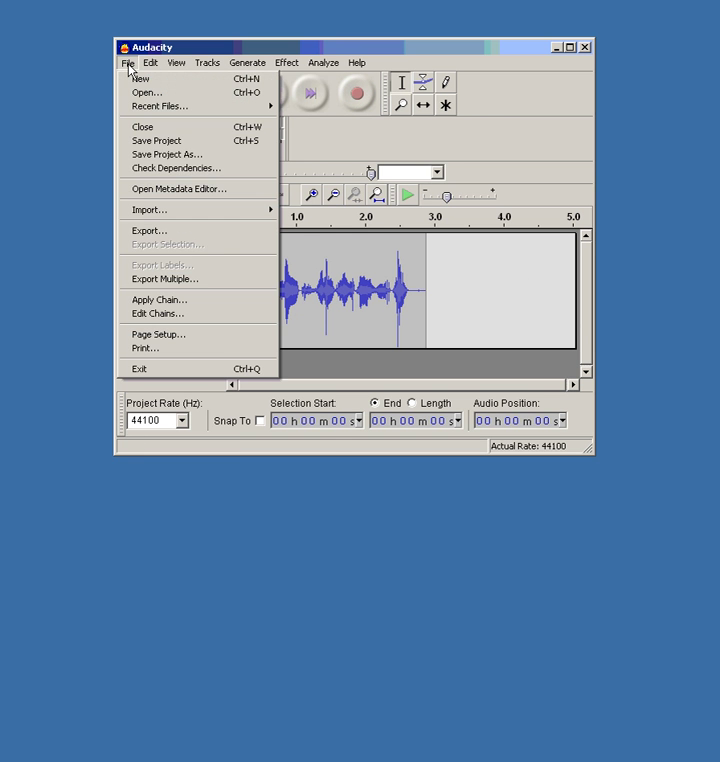
pyautogui.click(145, 234)
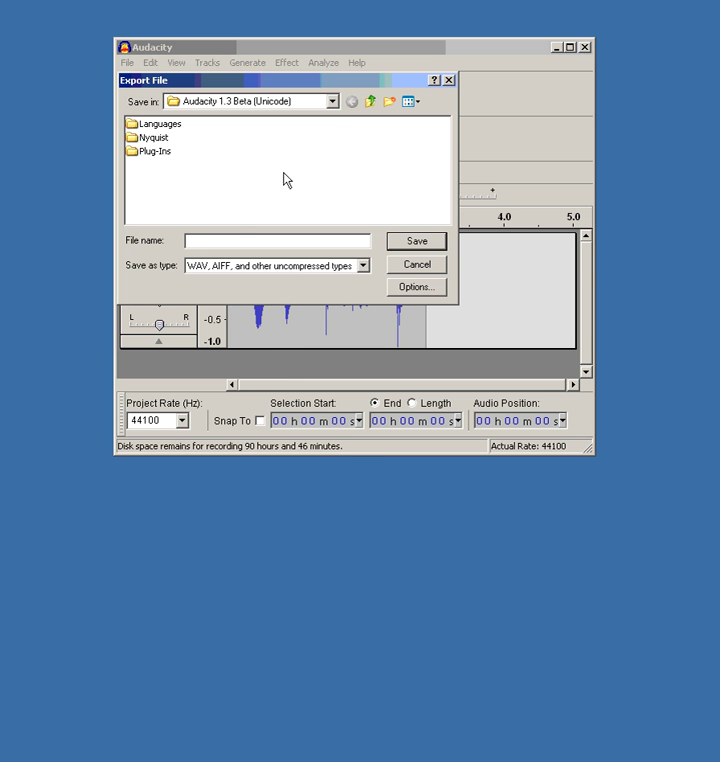
pyautogui.click(336, 104)
pyautogui.press('Home')
pyautogui.hotkey('alt', 'Down')
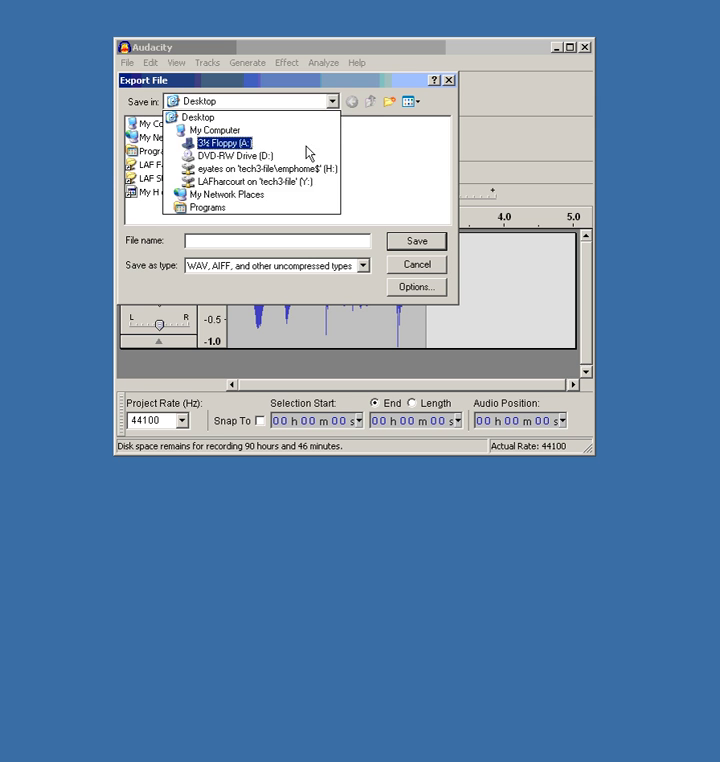
pyautogui.click(264, 178)
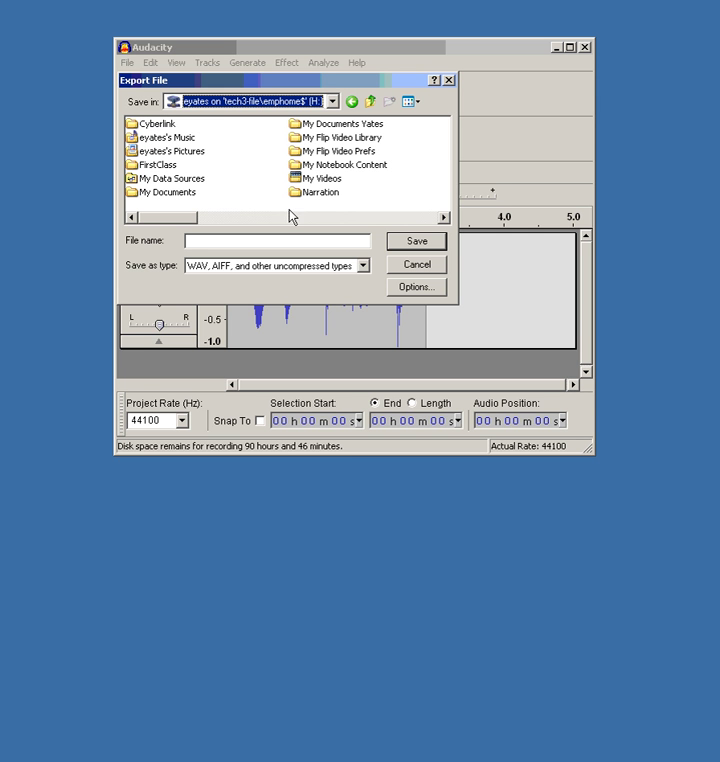
pyautogui.doubleClick(184, 139)
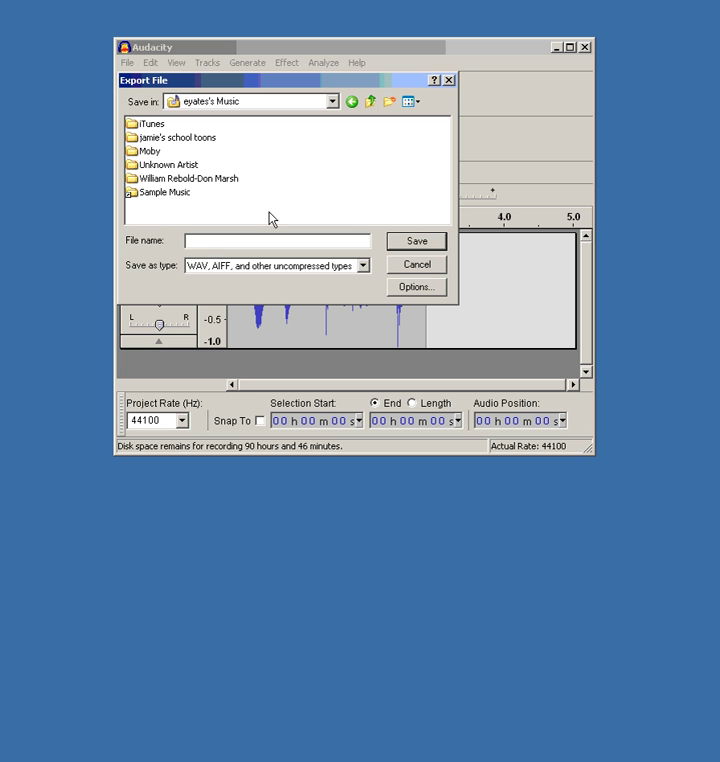
# Step: Save the export as 'eriks_voice' with the MP3 Files save type
pyautogui.click(220, 240)
pyautogui.write('eri')
pyautogui.write('_voice')
pyautogui.click(364, 266)
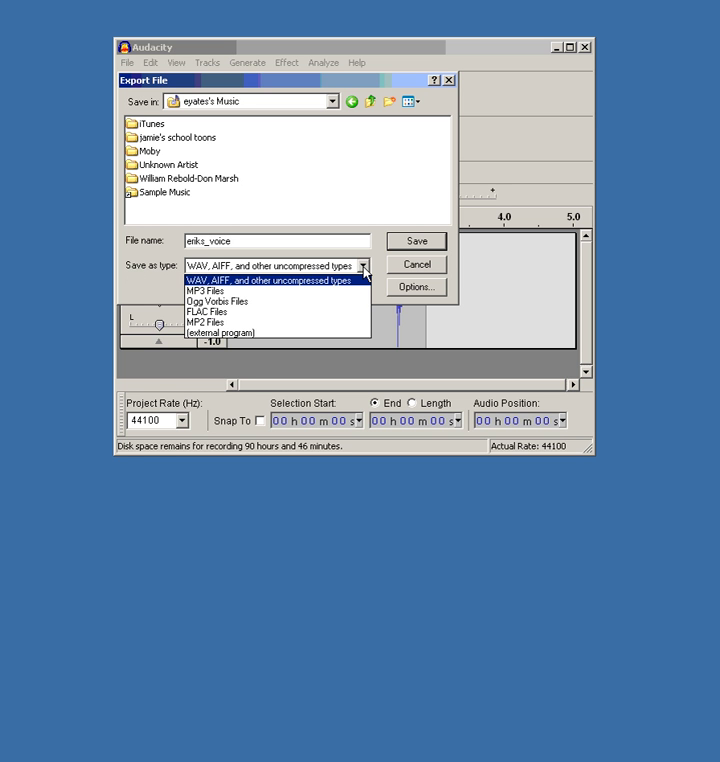
pyautogui.click(267, 292)
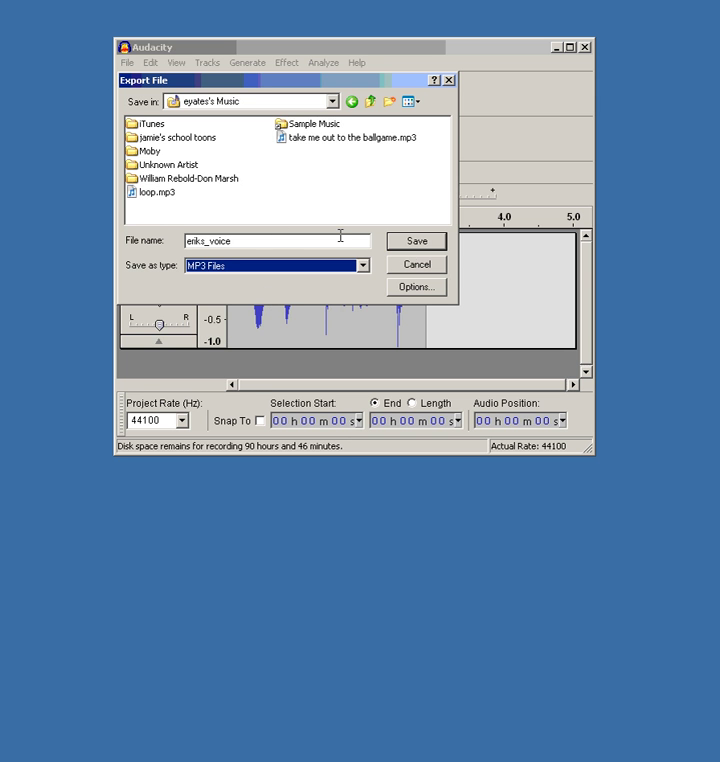
pyautogui.click(417, 242)
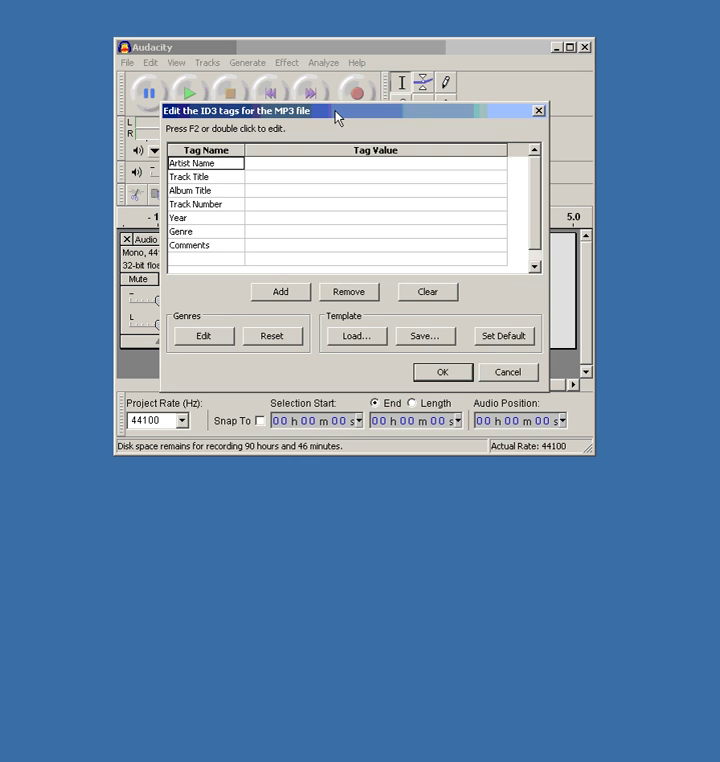
# Step: Accept the ID3 tag editor with every field left blank to complete the MP3 export
pyautogui.moveTo(337, 116); pyautogui.dragTo(330, 49)
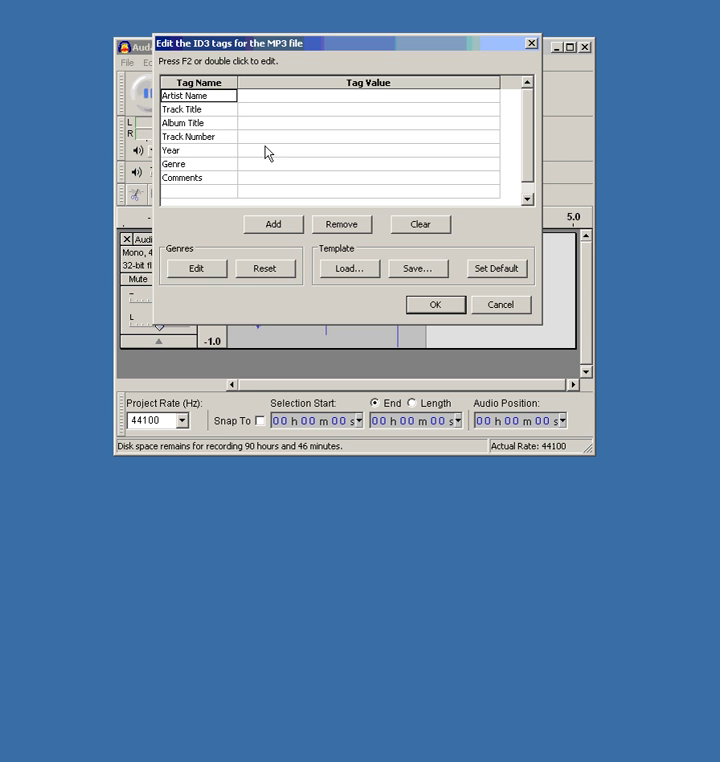
pyautogui.click(435, 306)
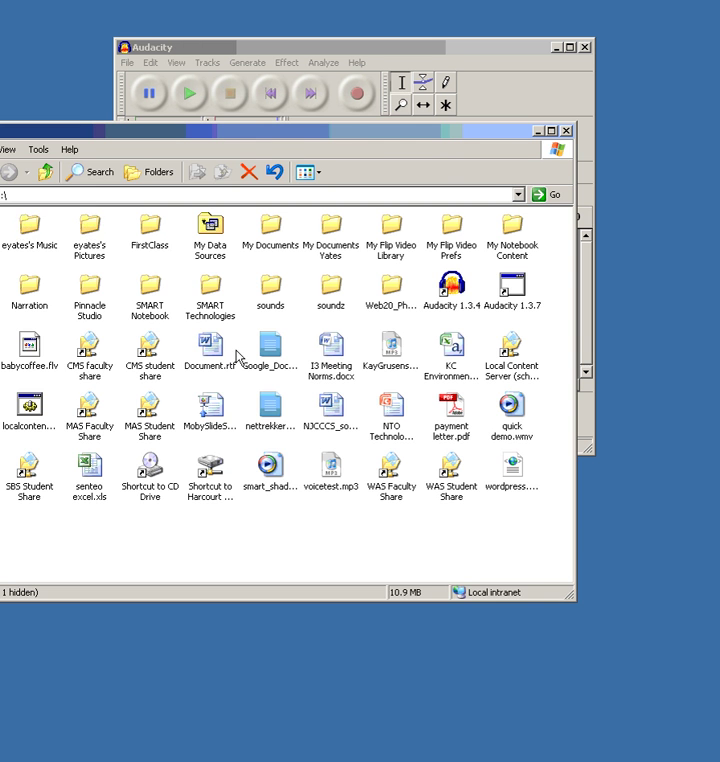
pyautogui.moveTo(100, 141); pyautogui.dragTo(201, 166)
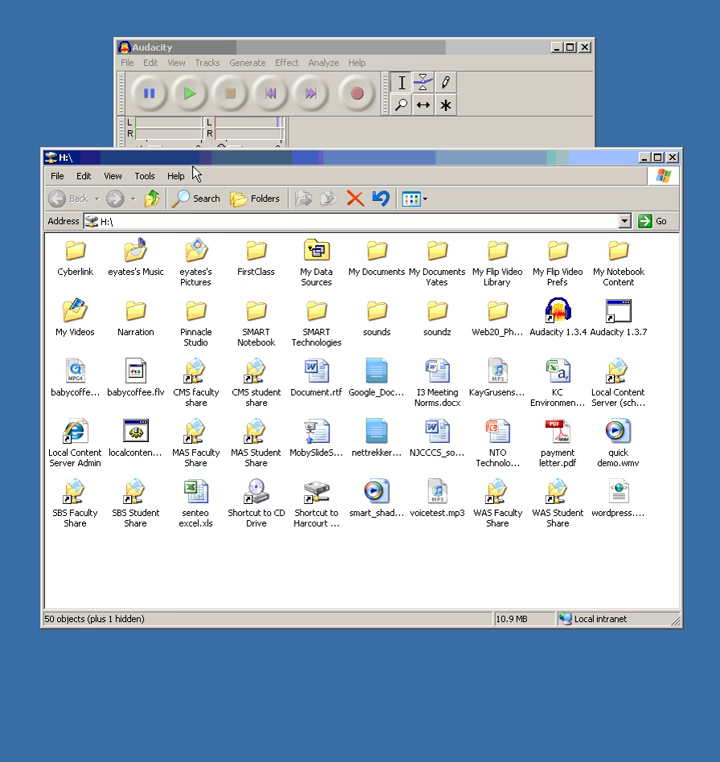
pyautogui.click(138, 256)
pyautogui.doubleClick(140, 257)
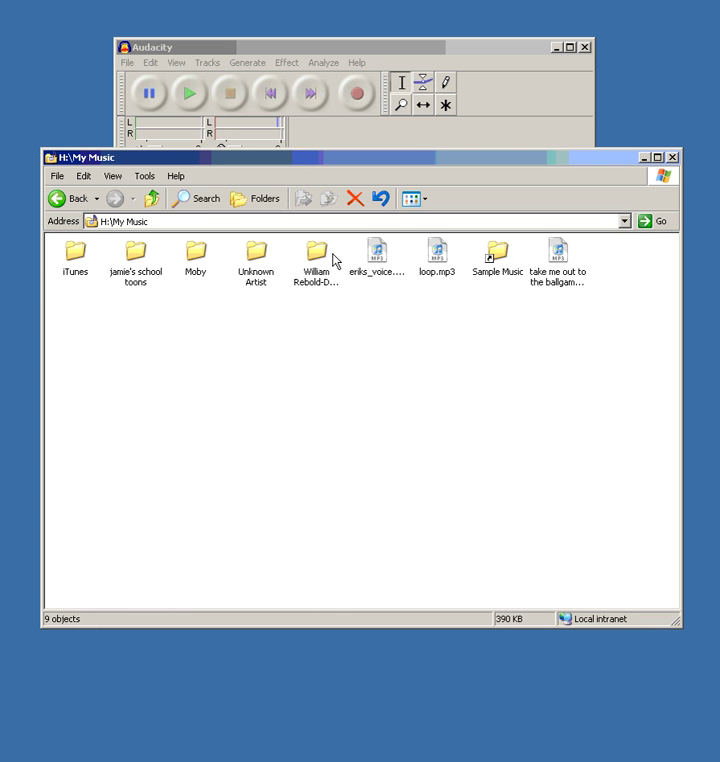
pyautogui.click(379, 259)
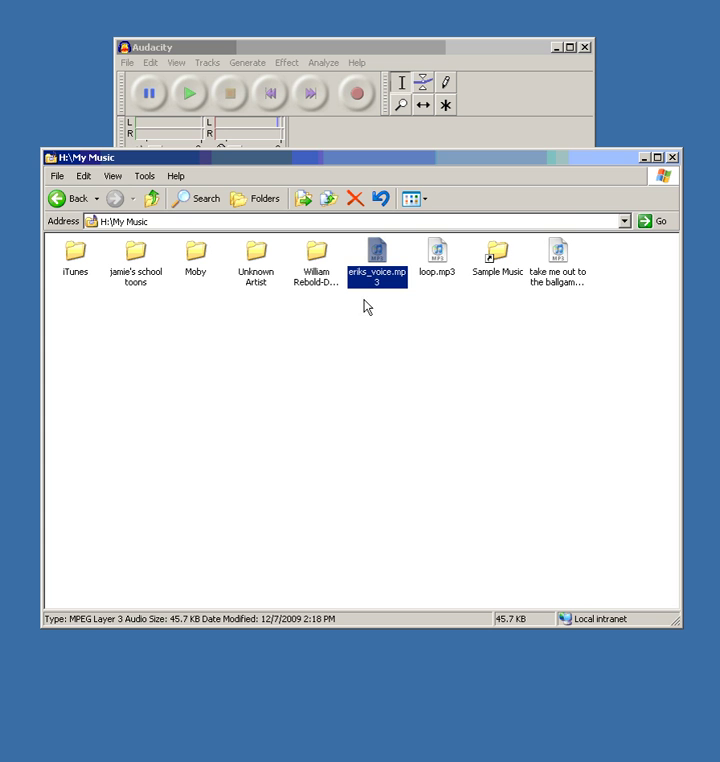
pyautogui.click(674, 160)
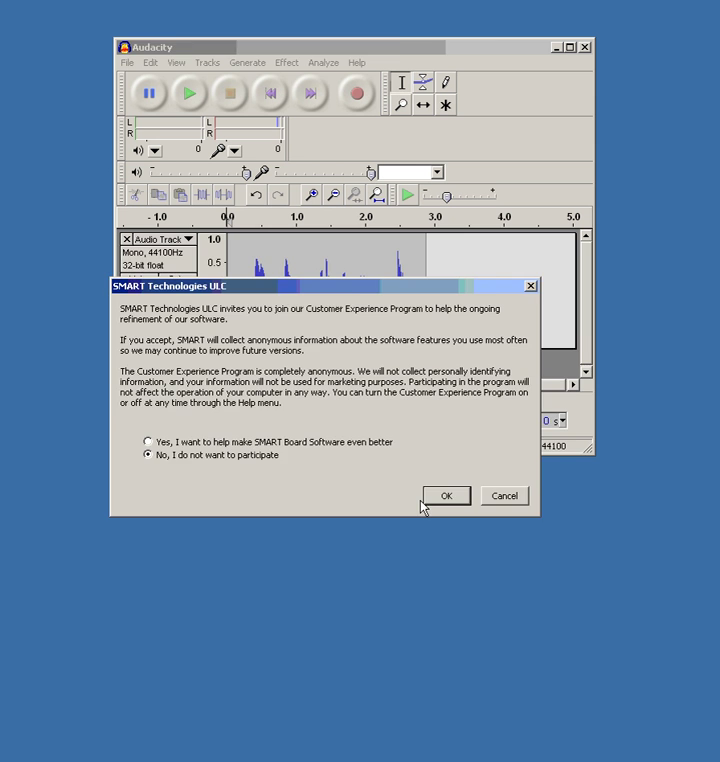
# Step: Decline the SMART customer experience program with 'No, I do not want to participate'
pyautogui.click(428, 500)
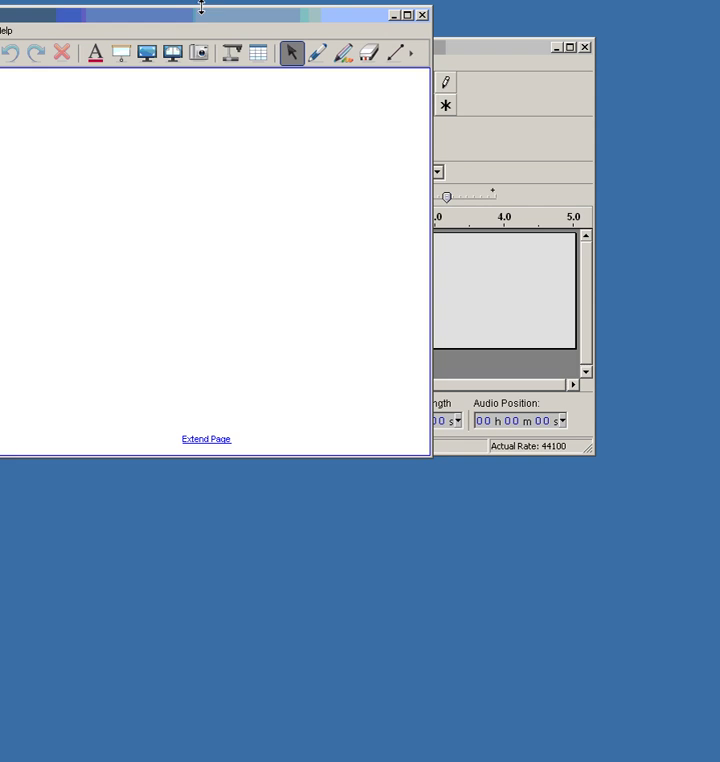
# Step: Draw a loop of smiley-face stamps with the Creative Pen, then select it
pyautogui.moveTo(204, 17); pyautogui.dragTo(418, 165)
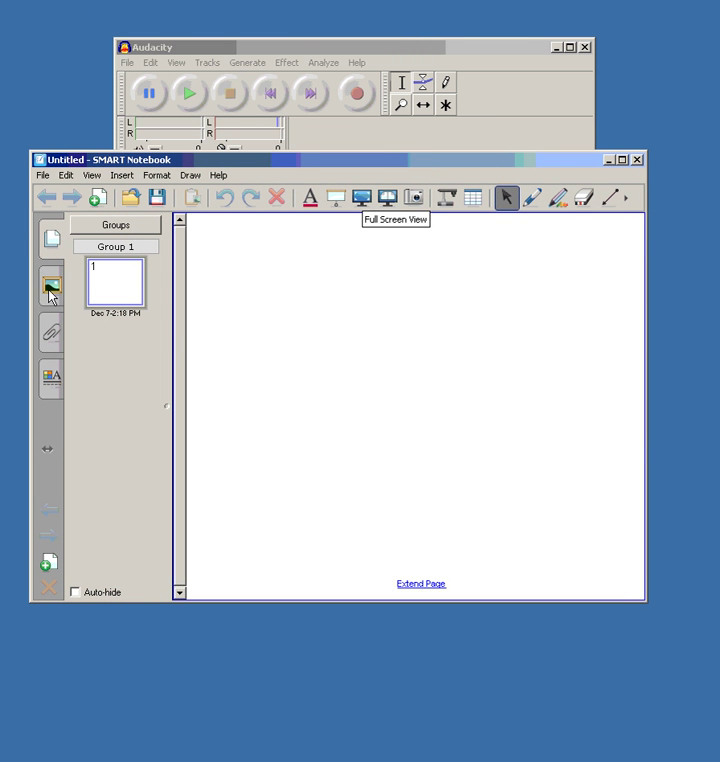
pyautogui.click(557, 206)
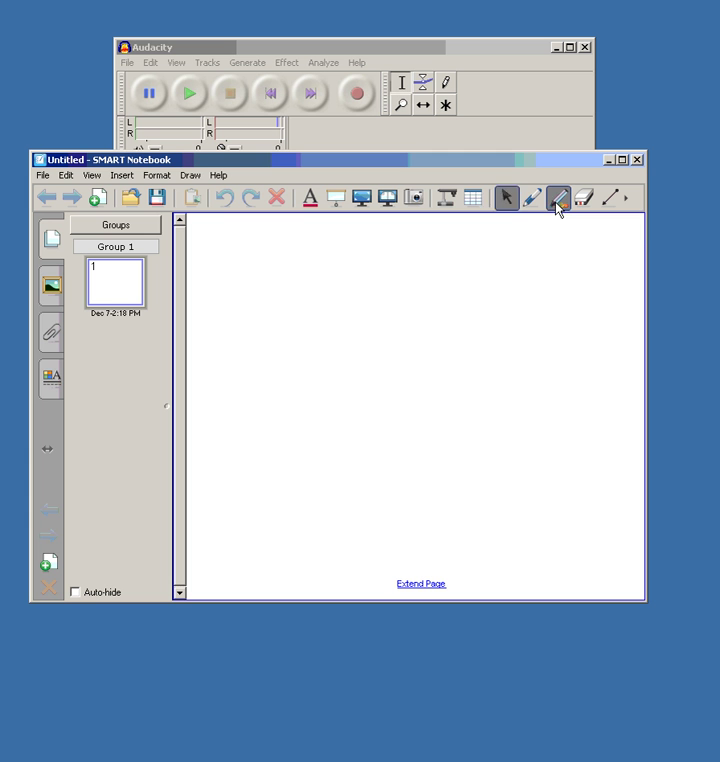
pyautogui.click(508, 236)
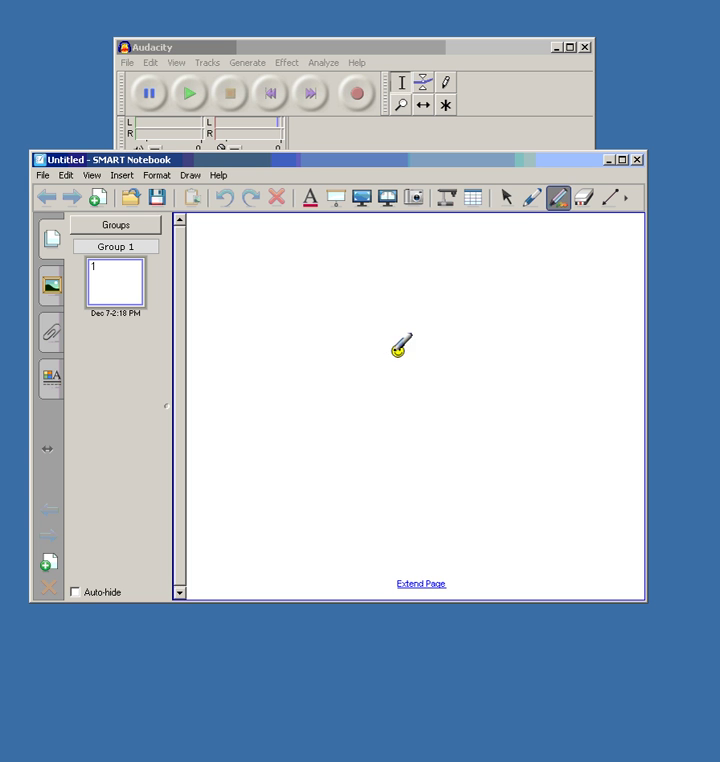
pyautogui.moveTo(393, 356)
pyautogui.mouseDown()
pyautogui.moveTo(391, 426)
pyautogui.moveTo(395, 352)
pyautogui.moveTo(403, 351)
pyautogui.mouseUp()
pyautogui.click(507, 199)
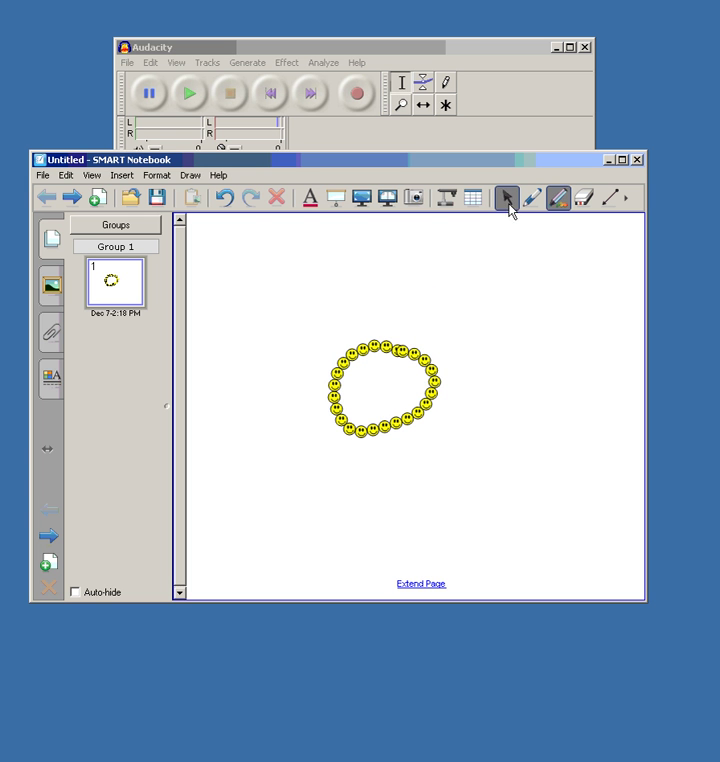
pyautogui.click(408, 352)
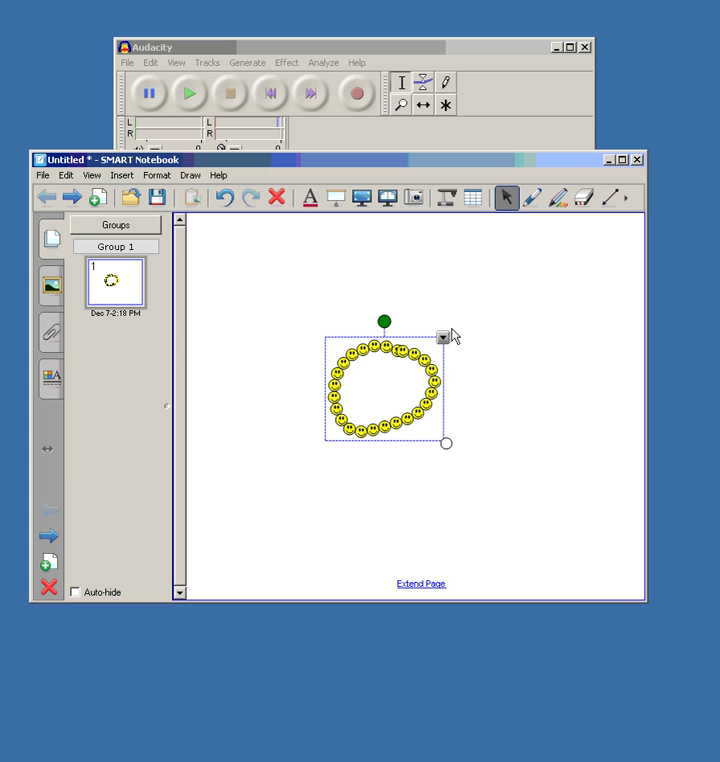
# Step: Attach eriks_voice.mp3 from My Music to the smiley ring, launched by clicking the object
pyautogui.click(443, 338)
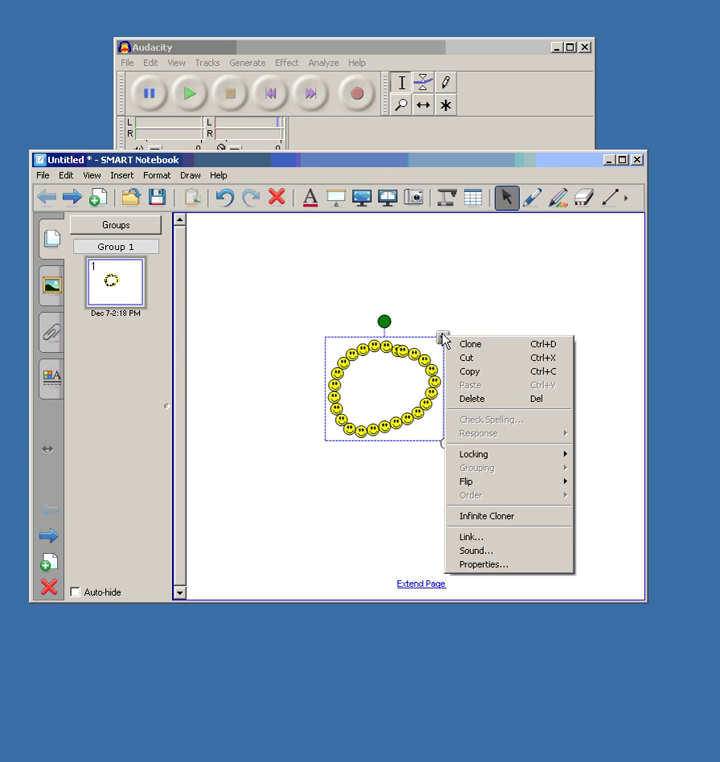
pyautogui.click(477, 551)
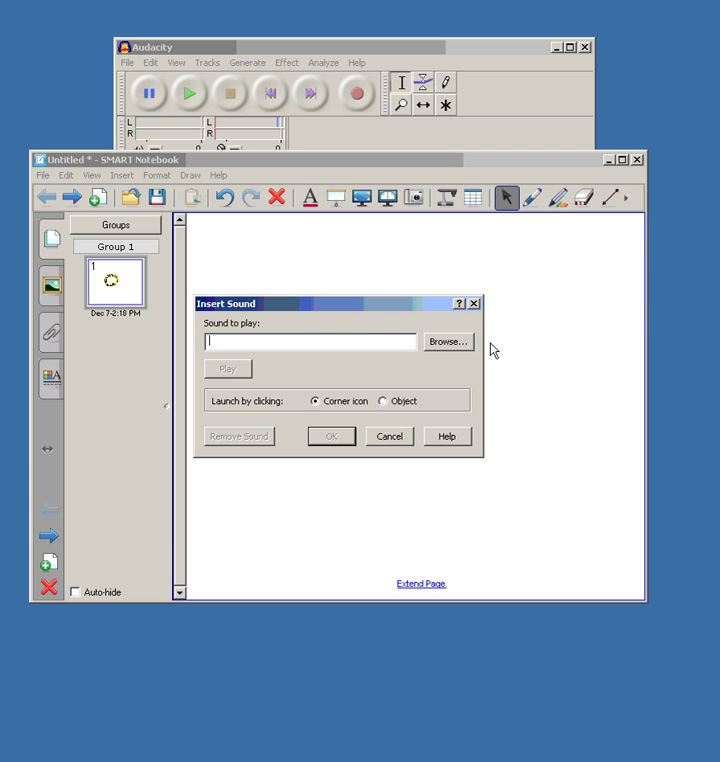
pyautogui.click(447, 342)
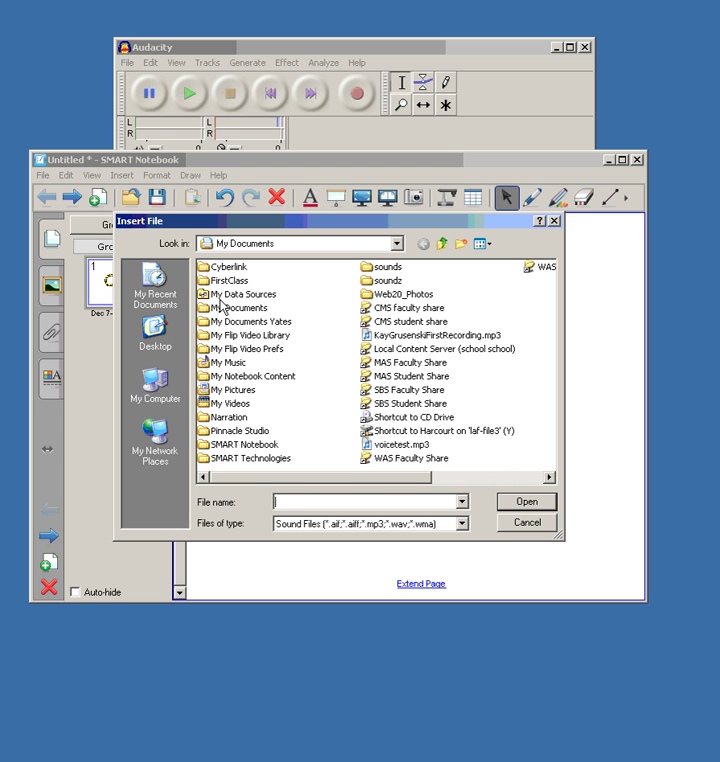
pyautogui.doubleClick(239, 366)
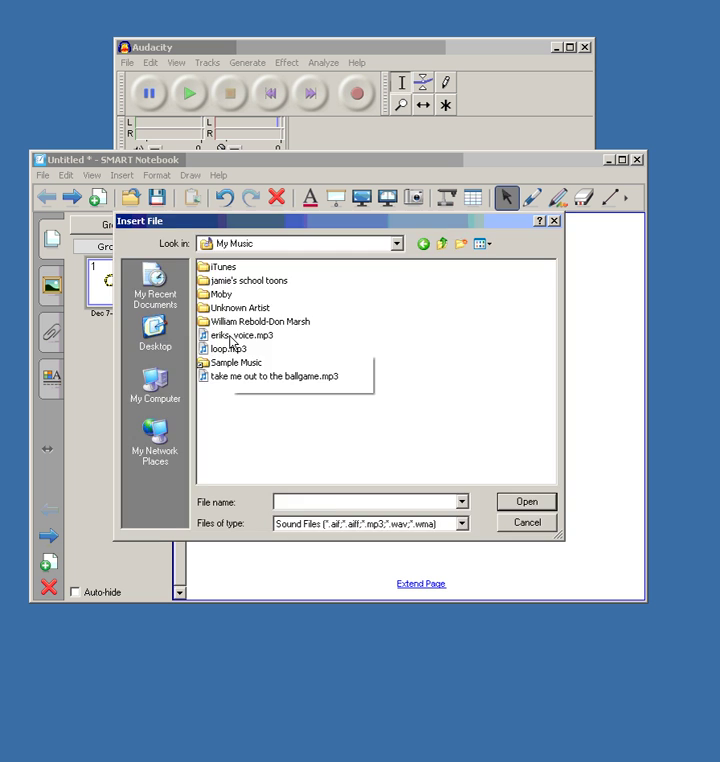
pyautogui.doubleClick(232, 337)
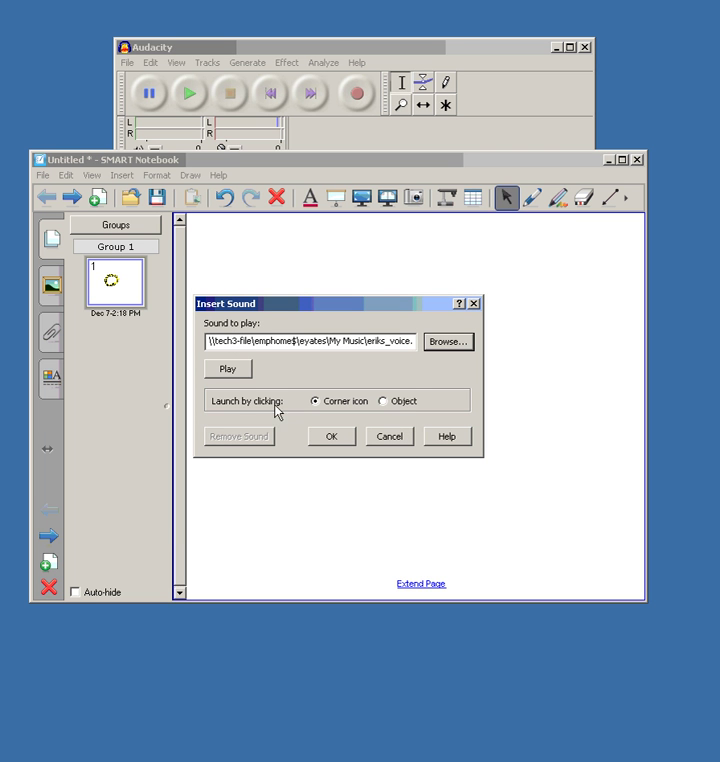
pyautogui.click(406, 403)
pyautogui.click(340, 437)
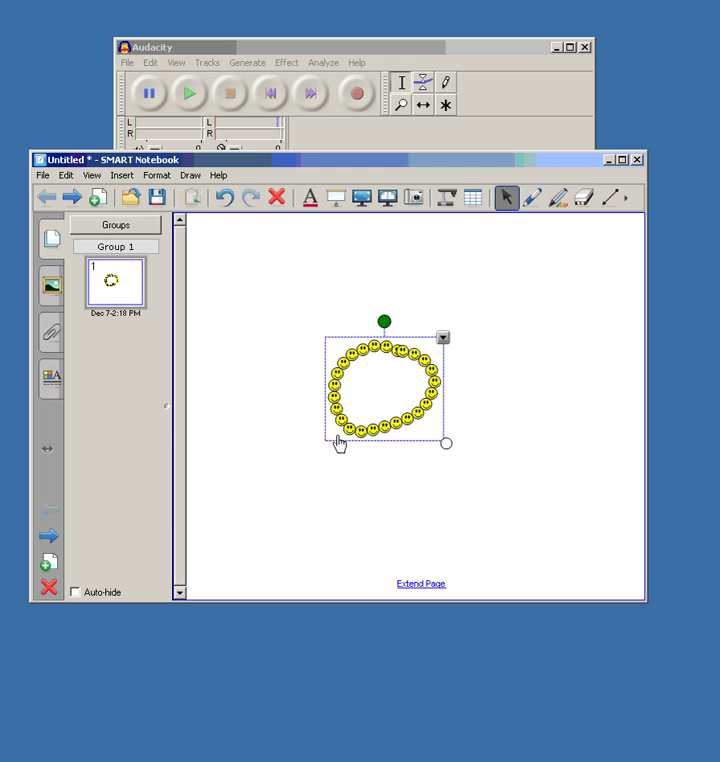
pyautogui.click(468, 518)
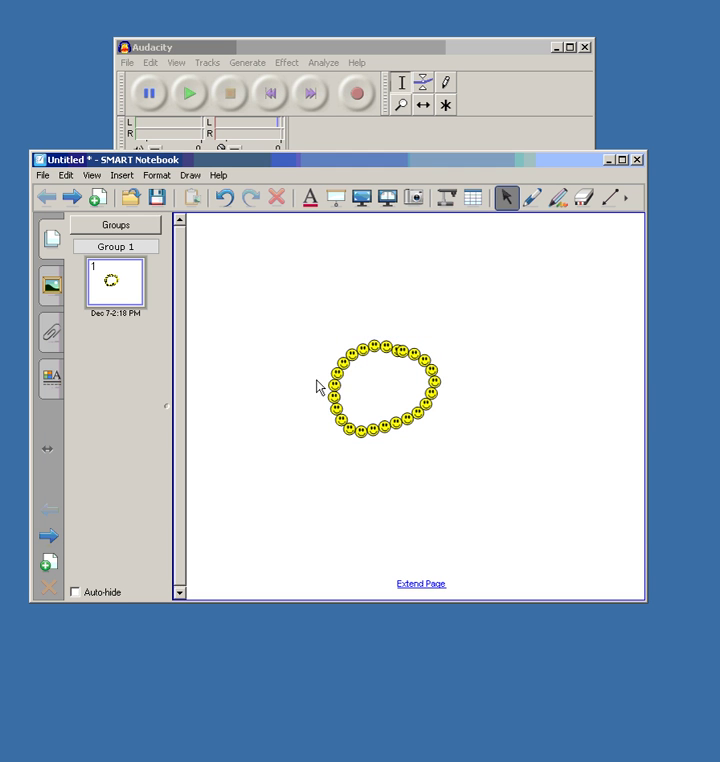